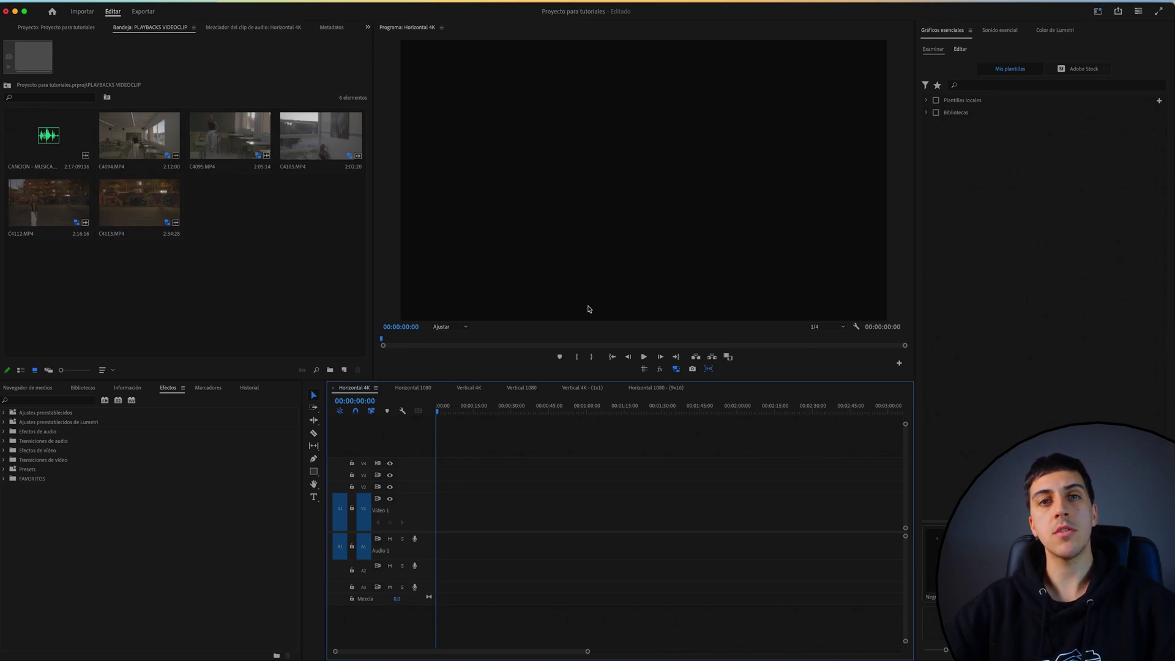
# Review the bin clips, then place CANCION - MUSICA on Audio 1 at the sequence start.
pyautogui.click(226, 230)
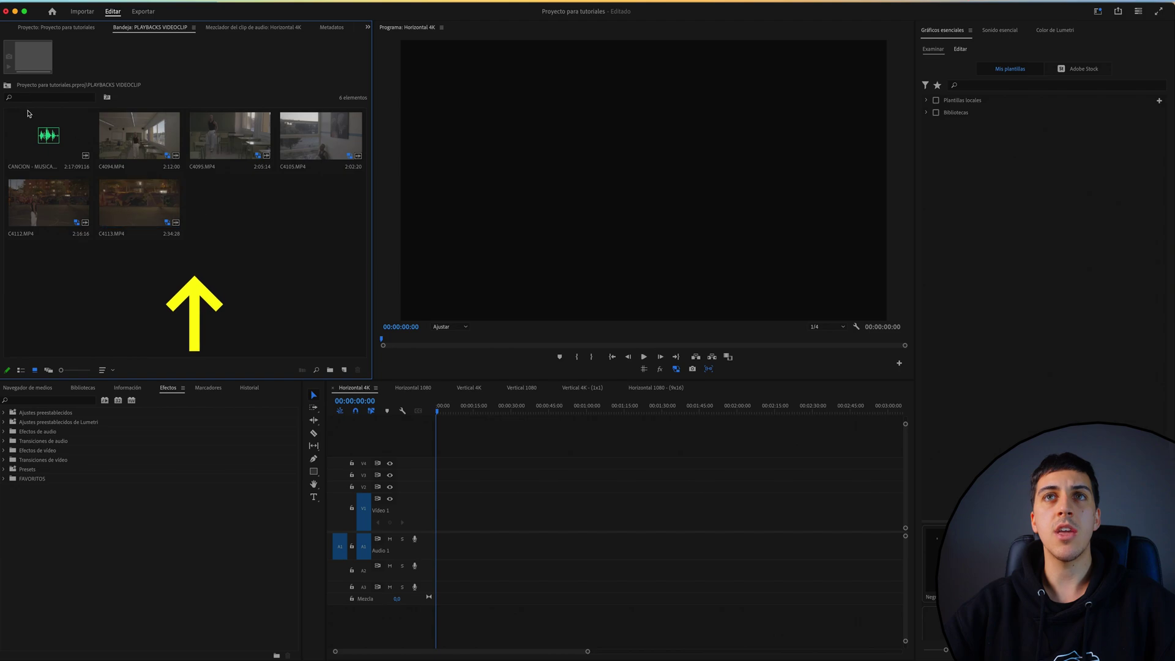
pyautogui.click(61, 147)
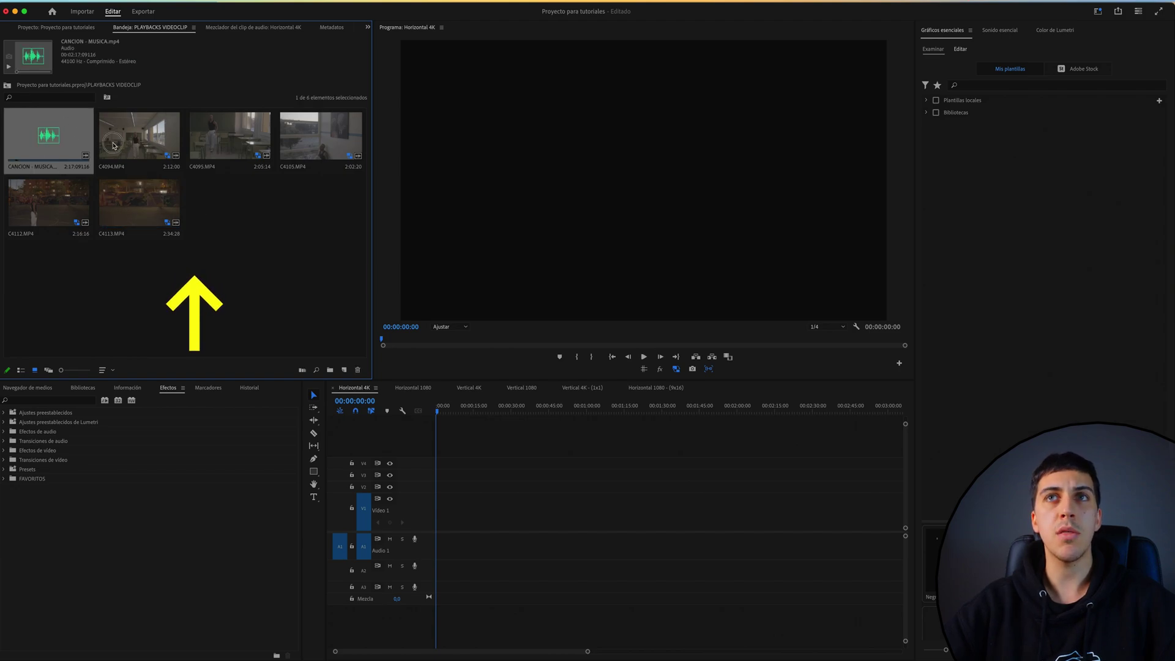
pyautogui.click(140, 146)
pyautogui.click(229, 146)
pyautogui.click(236, 211)
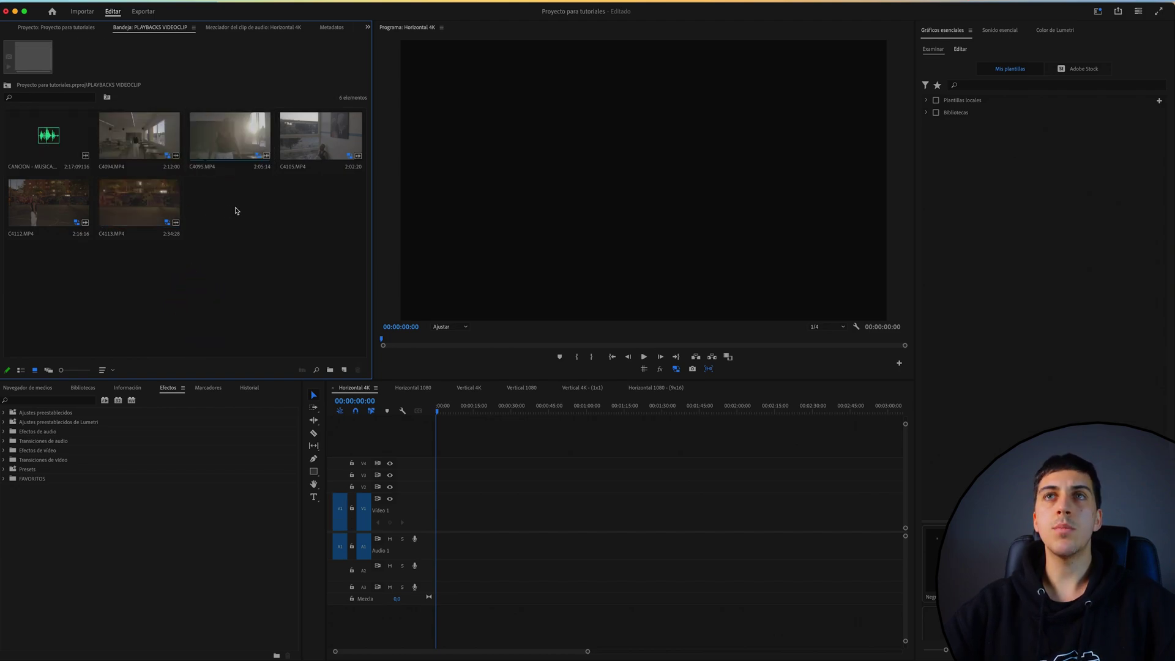
pyautogui.click(139, 137)
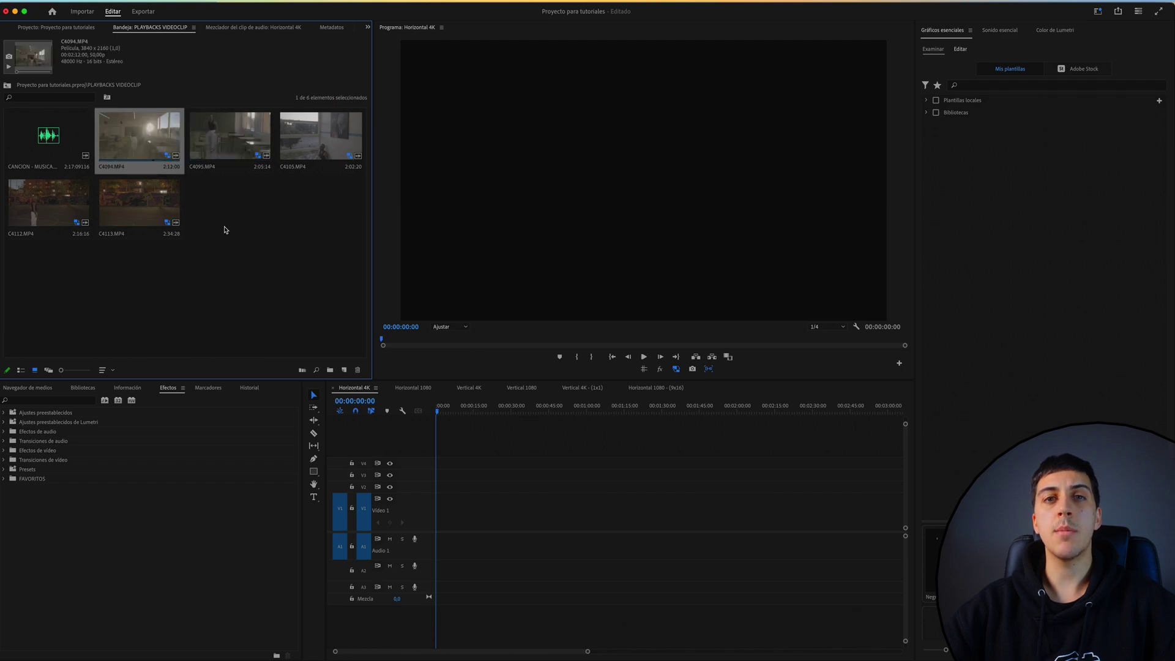
pyautogui.click(224, 229)
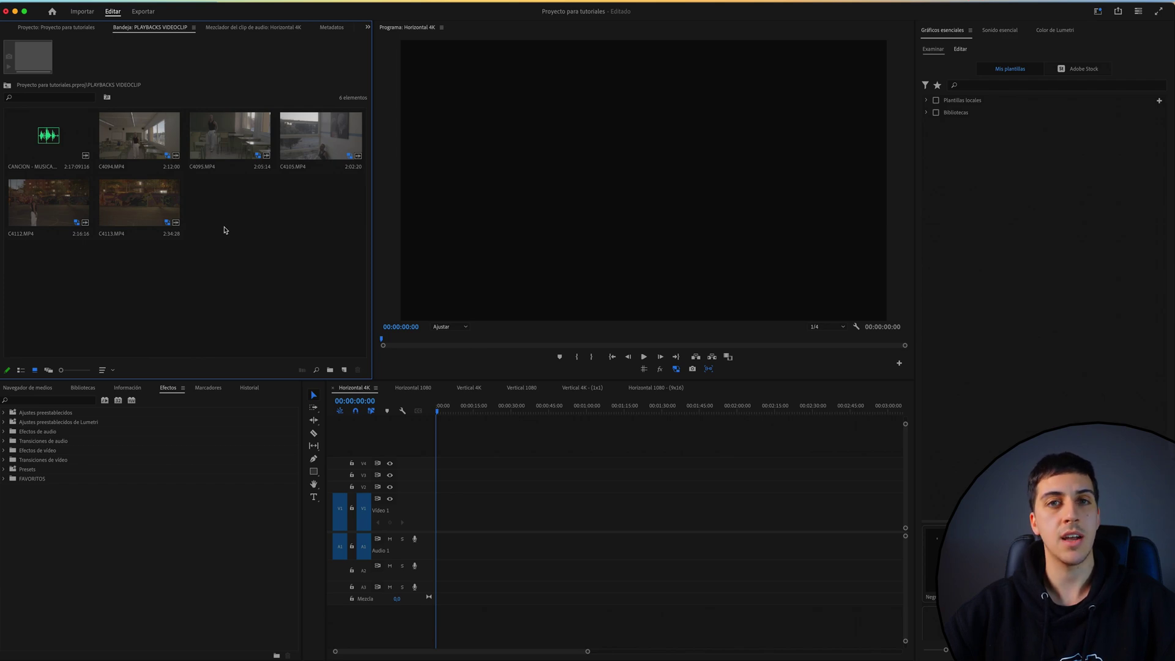
pyautogui.click(32, 139)
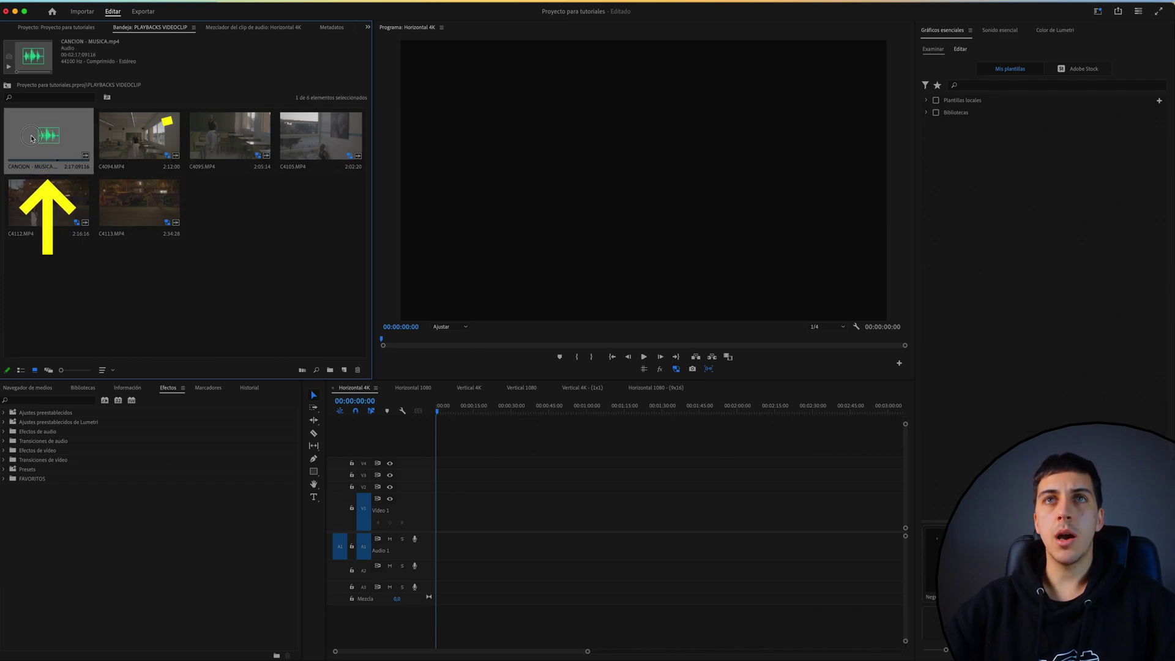
pyautogui.moveTo(32, 138)
pyautogui.mouseDown()
pyautogui.moveTo(465, 547)
pyautogui.moveTo(438, 546)
pyautogui.mouseUp()
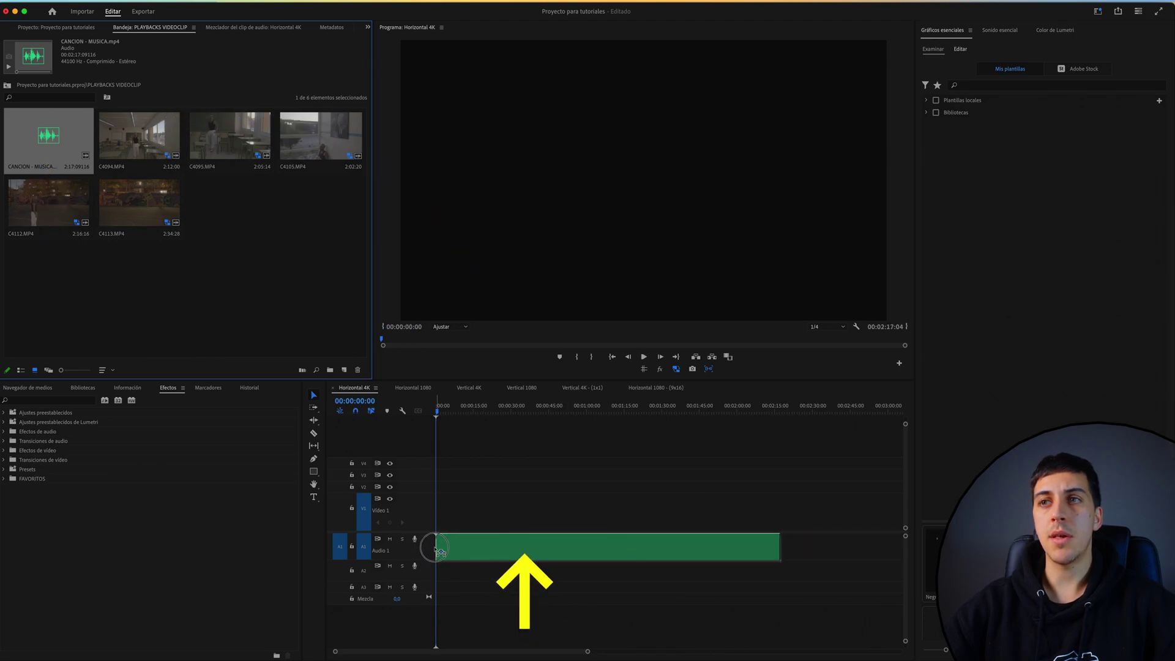
# Add C4094.MP4 to Video 1 with its audio on an enlarged Audio 2, and select all clips.
pyautogui.click(151, 161)
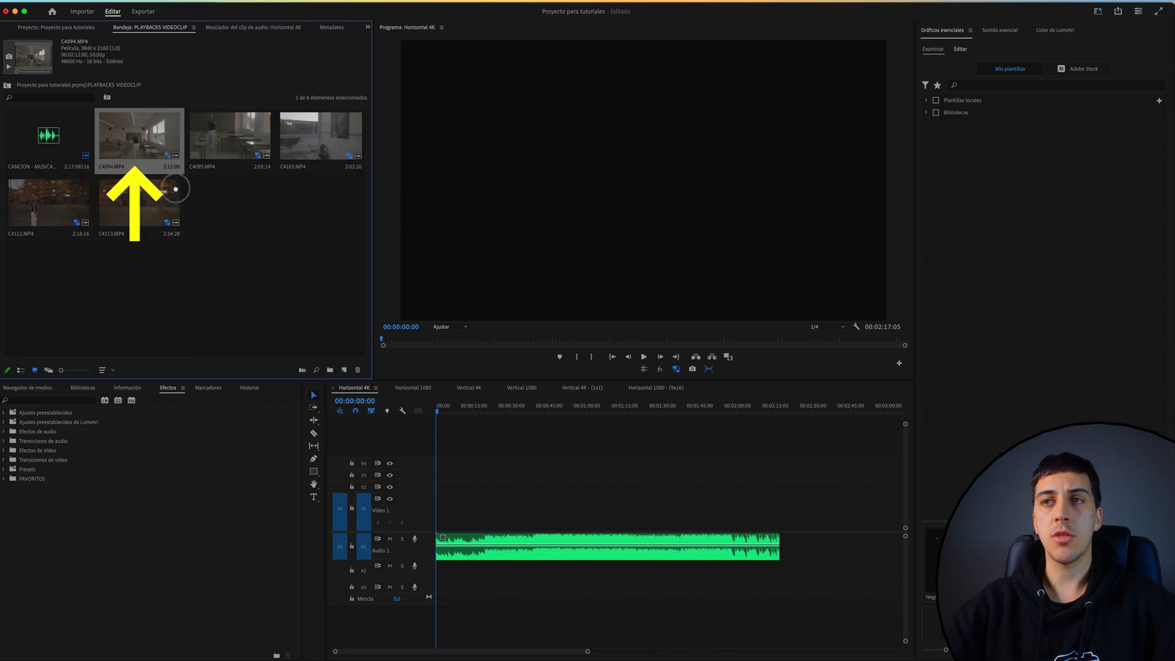
pyautogui.moveTo(176, 189); pyautogui.dragTo(465, 476)
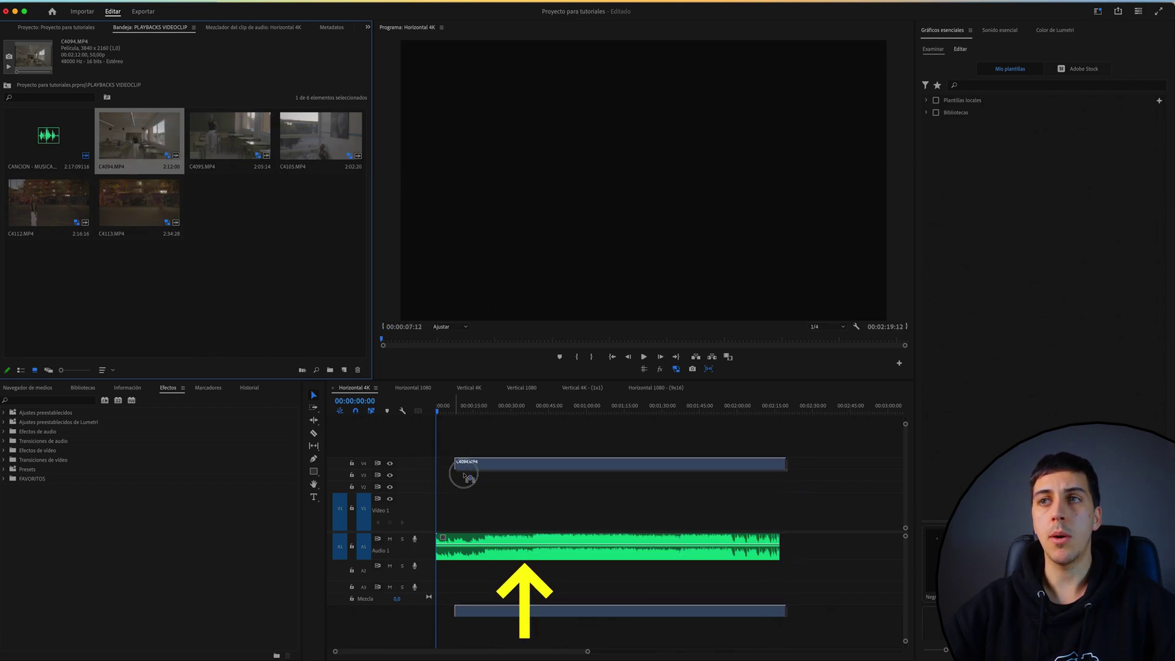
pyautogui.moveTo(465, 476)
pyautogui.mouseDown()
pyautogui.moveTo(486, 474)
pyautogui.moveTo(486, 511)
pyautogui.mouseUp()
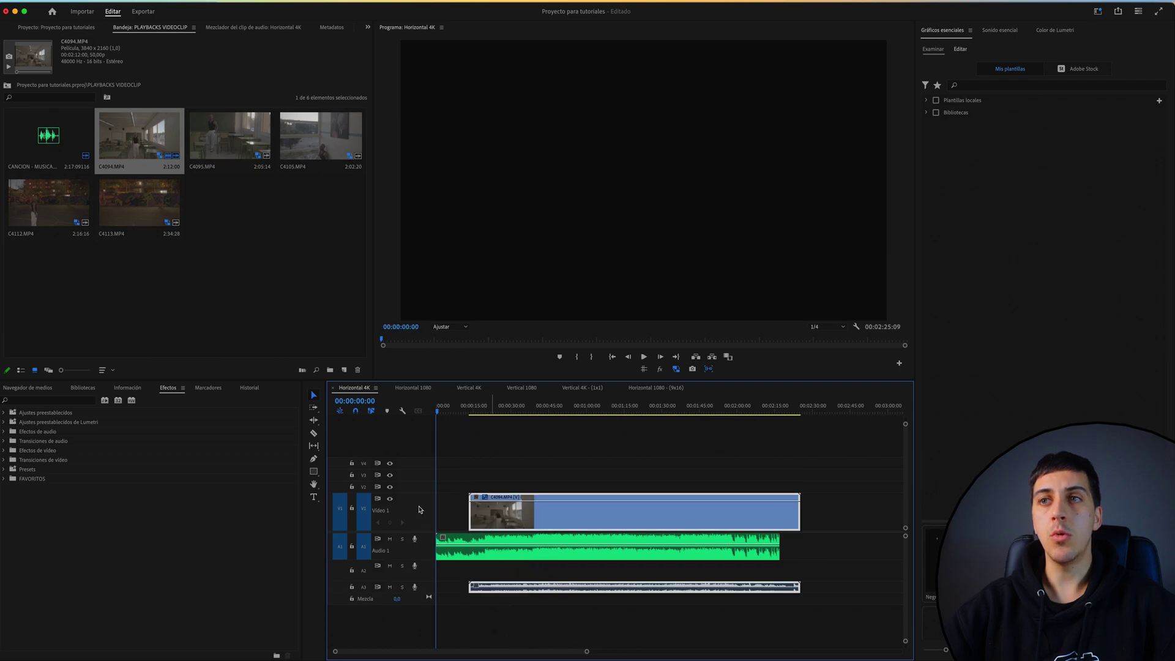
pyautogui.moveTo(503, 590); pyautogui.dragTo(503, 569)
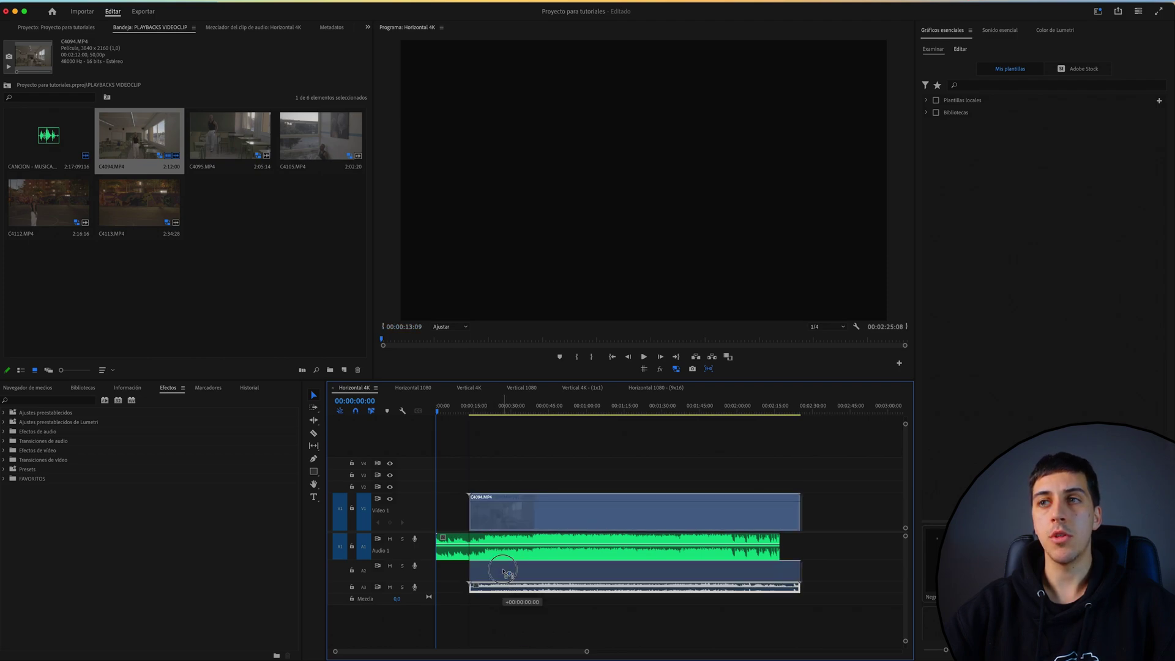
pyautogui.moveTo(429, 580); pyautogui.dragTo(428, 591)
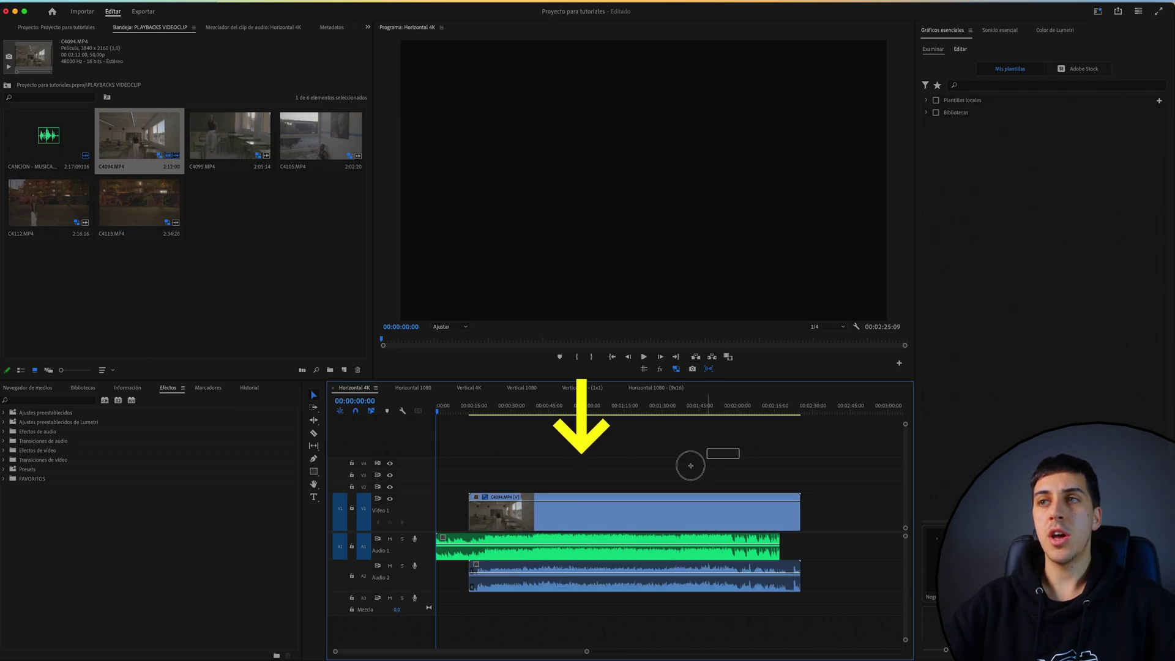
pyautogui.moveTo(740, 448); pyautogui.dragTo(520, 583)
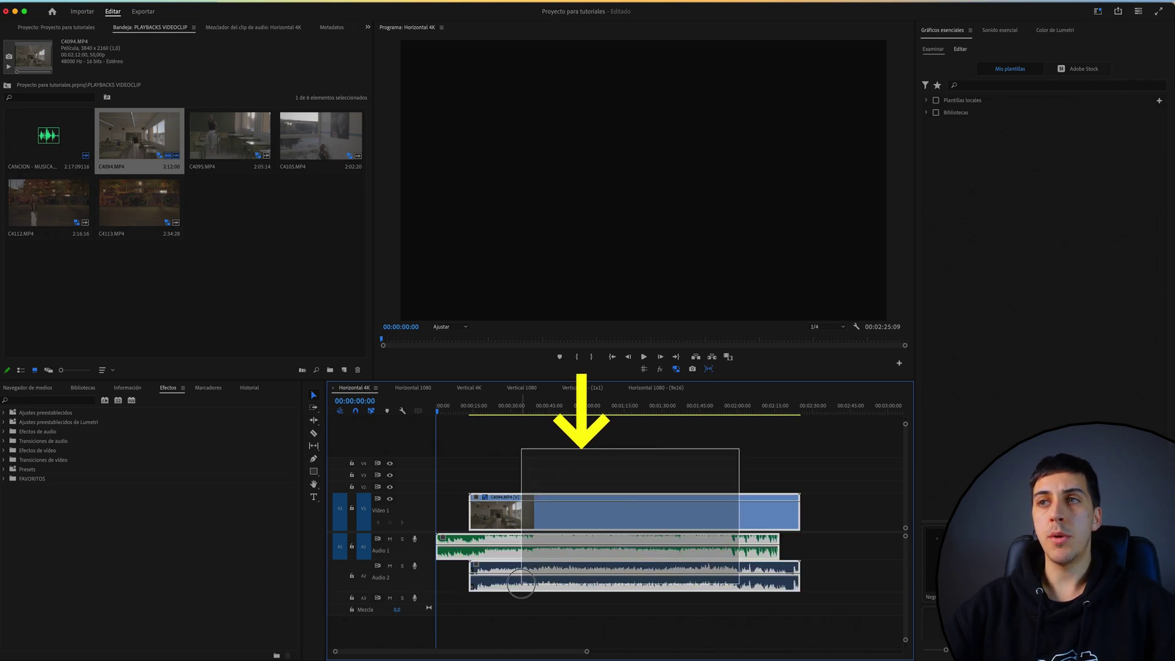
# Synchronize the song and C4094.MP4 by audio with Sincronizar, choosing the Audio option.
pyautogui.rightClick(520, 521)
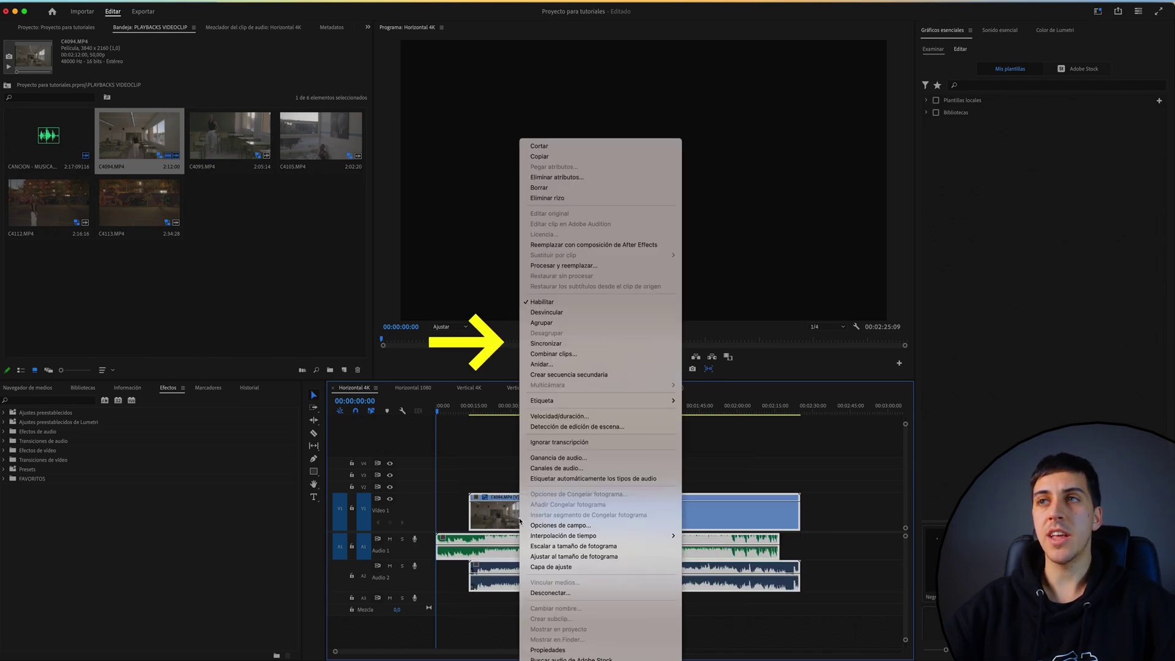
pyautogui.click(545, 343)
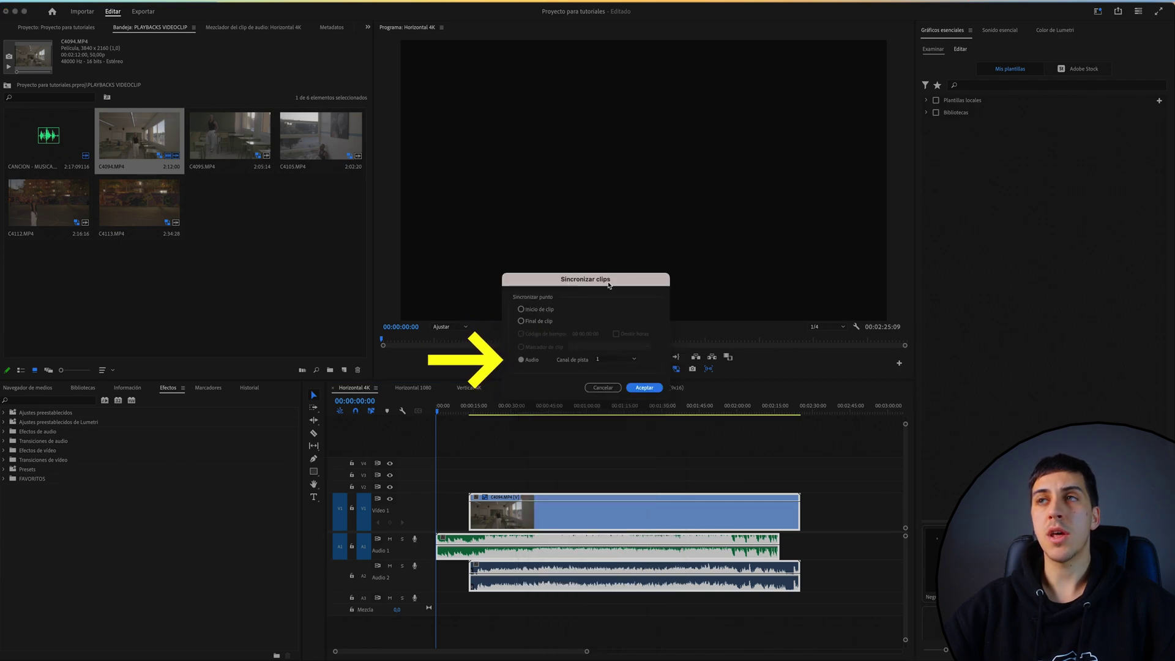
pyautogui.click(520, 360)
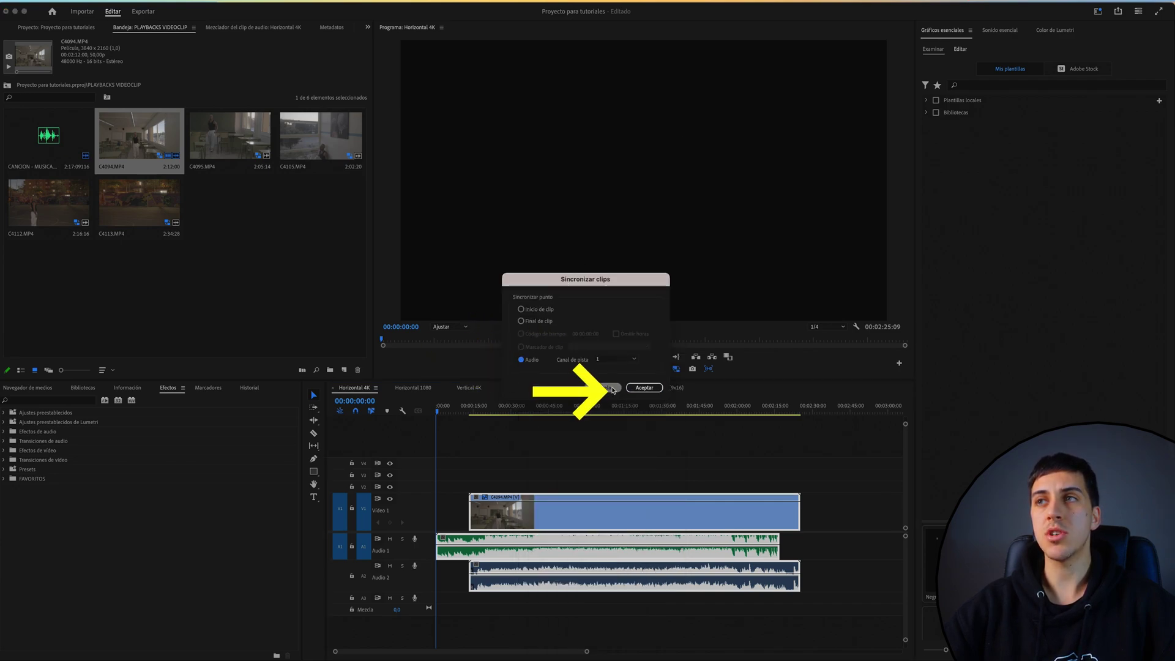
pyautogui.click(638, 389)
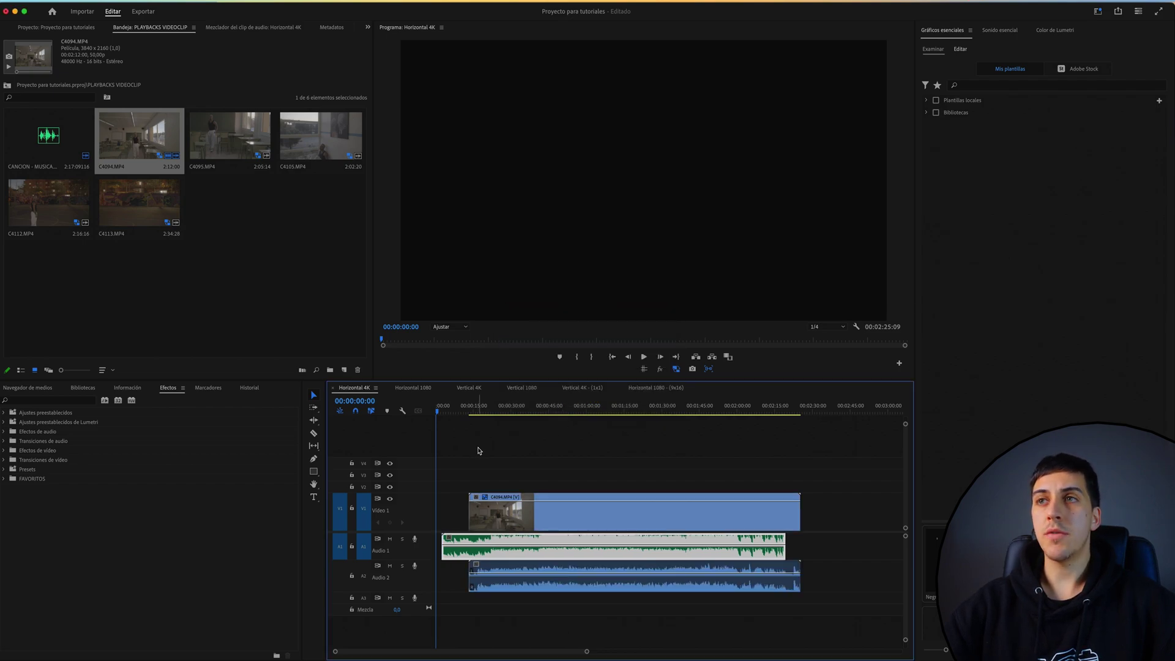
# Preview at 00:00:25:03, then shift the C4094 clip, its audio and the song about two seconds earlier.
pyautogui.click(501, 404)
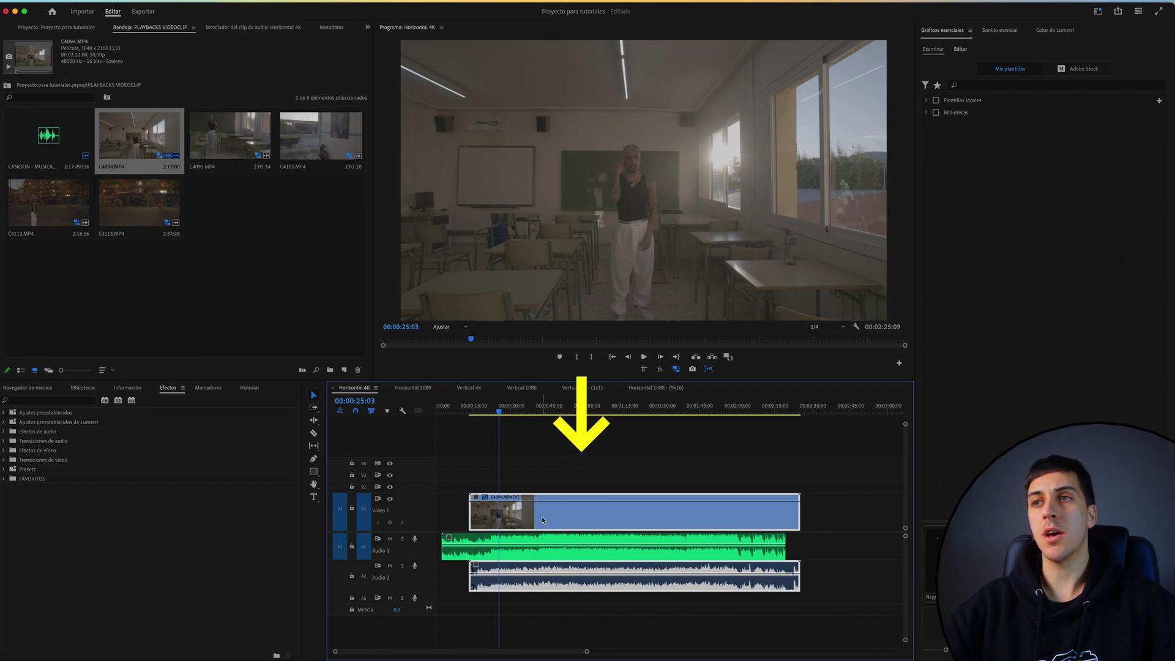
pyautogui.moveTo(759, 455); pyautogui.dragTo(446, 612)
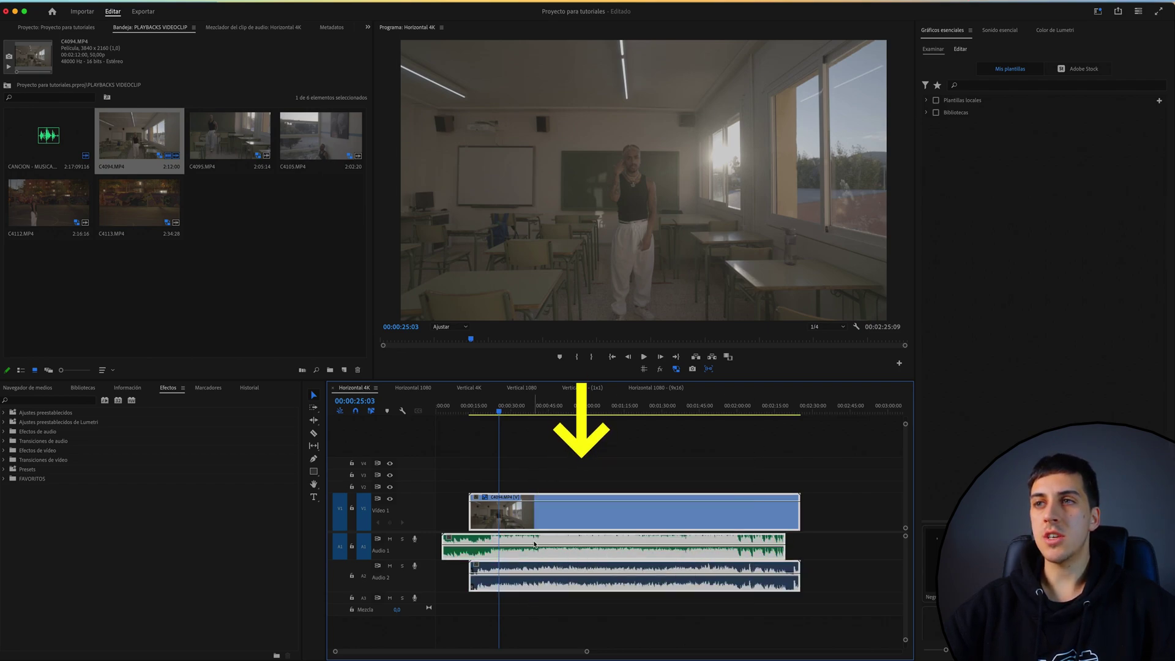
pyautogui.moveTo(488, 528); pyautogui.dragTo(481, 530)
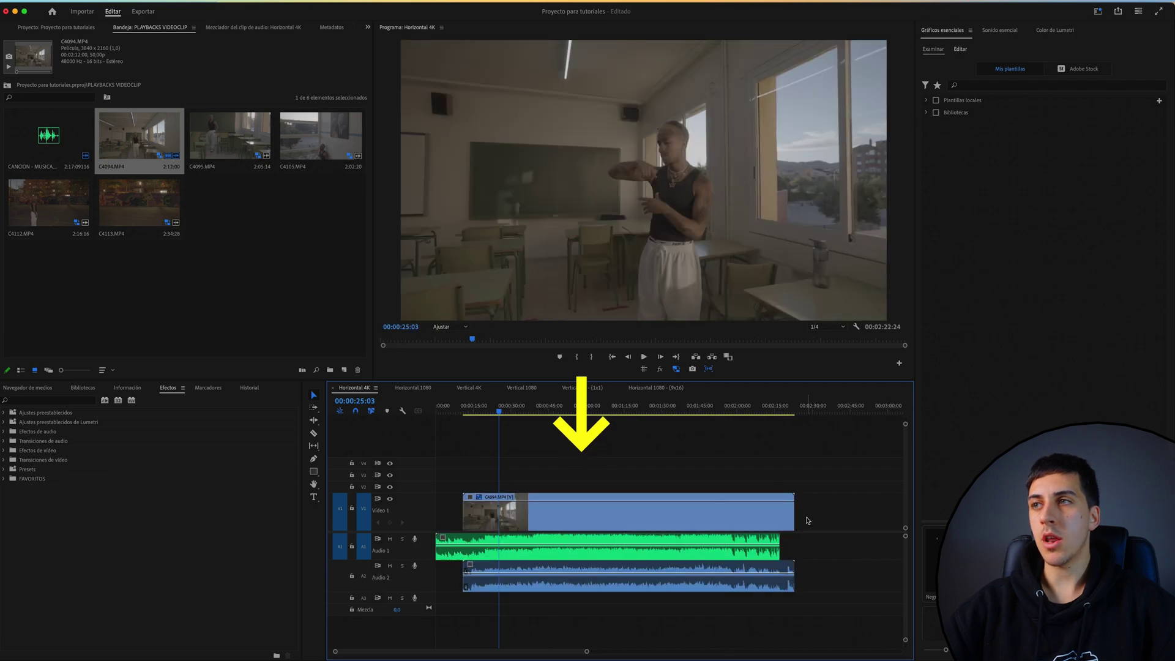
# Trim the C4094 clip's end to the song's end and solo the Audio 1 song track.
pyautogui.moveTo(796, 517); pyautogui.dragTo(779, 517)
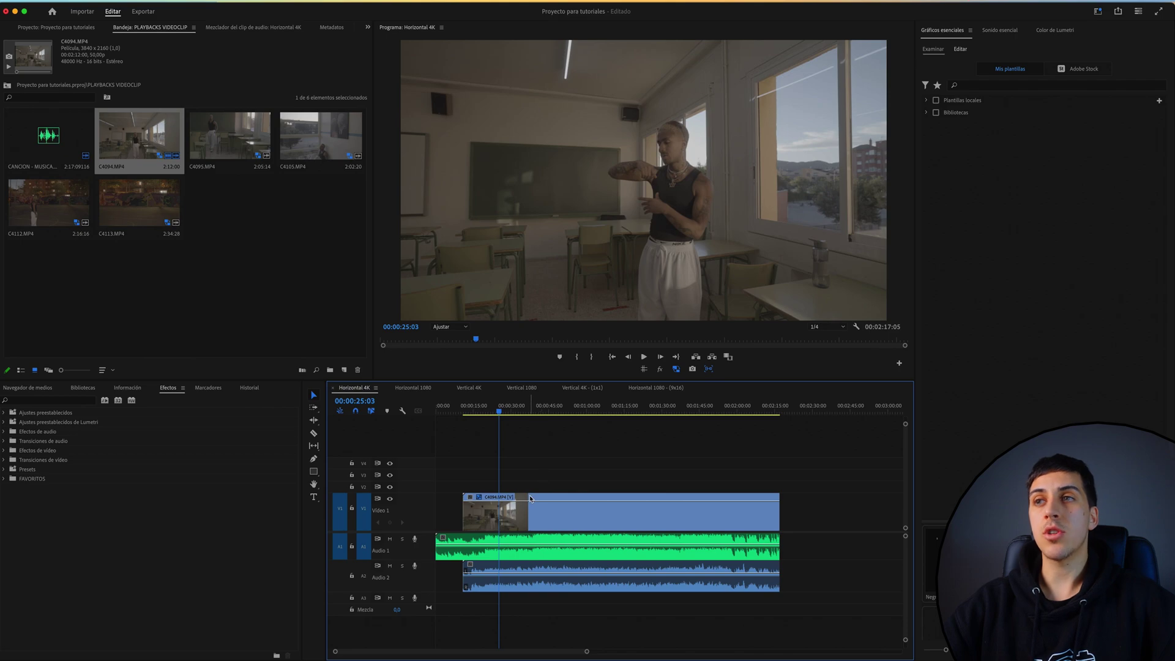
pyautogui.click(508, 552)
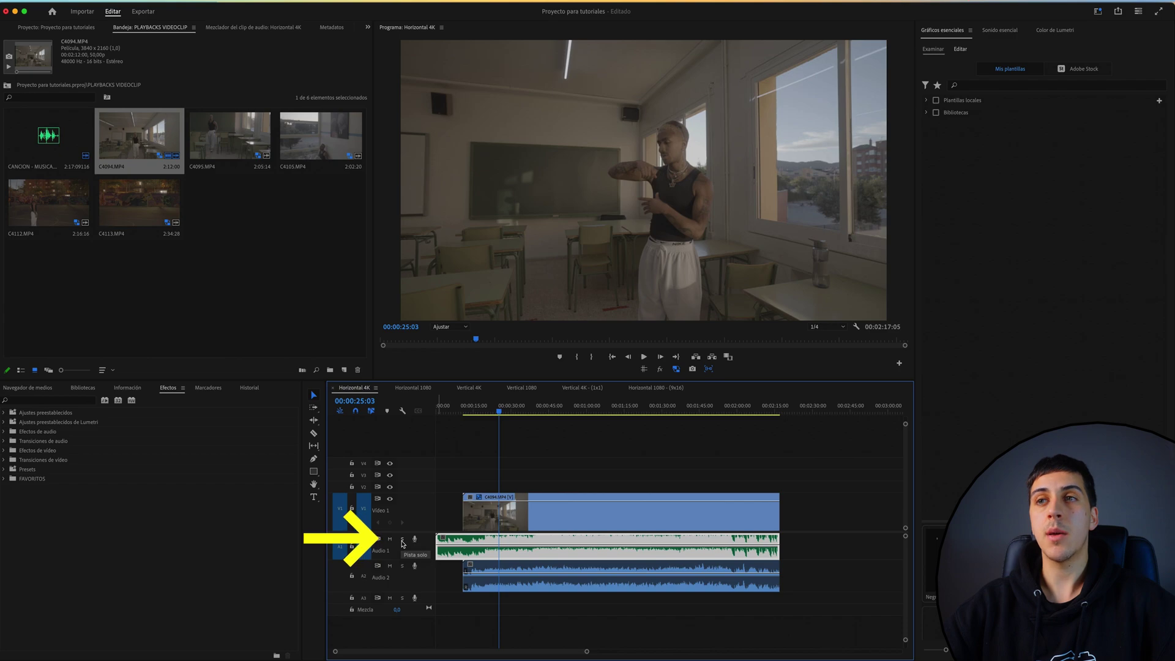
pyautogui.click(402, 539)
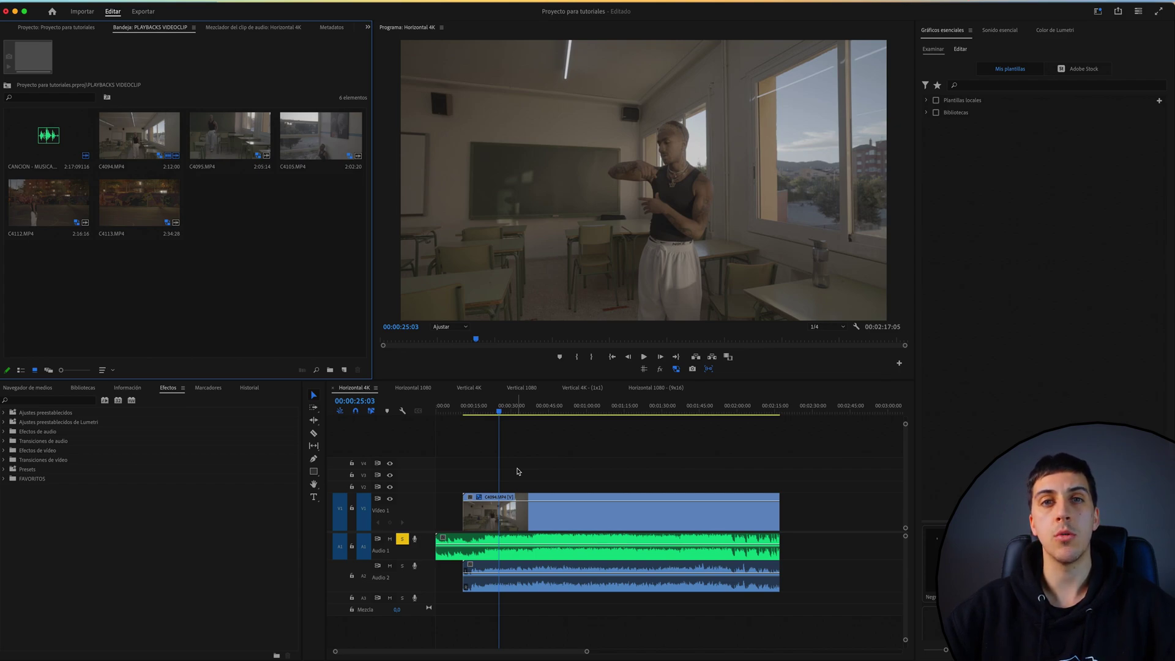
# Stack C4095, C4105, C4112 and C4113 on V3–V6, then select them with the C4094 clip.
pyautogui.moveTo(202, 138); pyautogui.dragTo(467, 476)
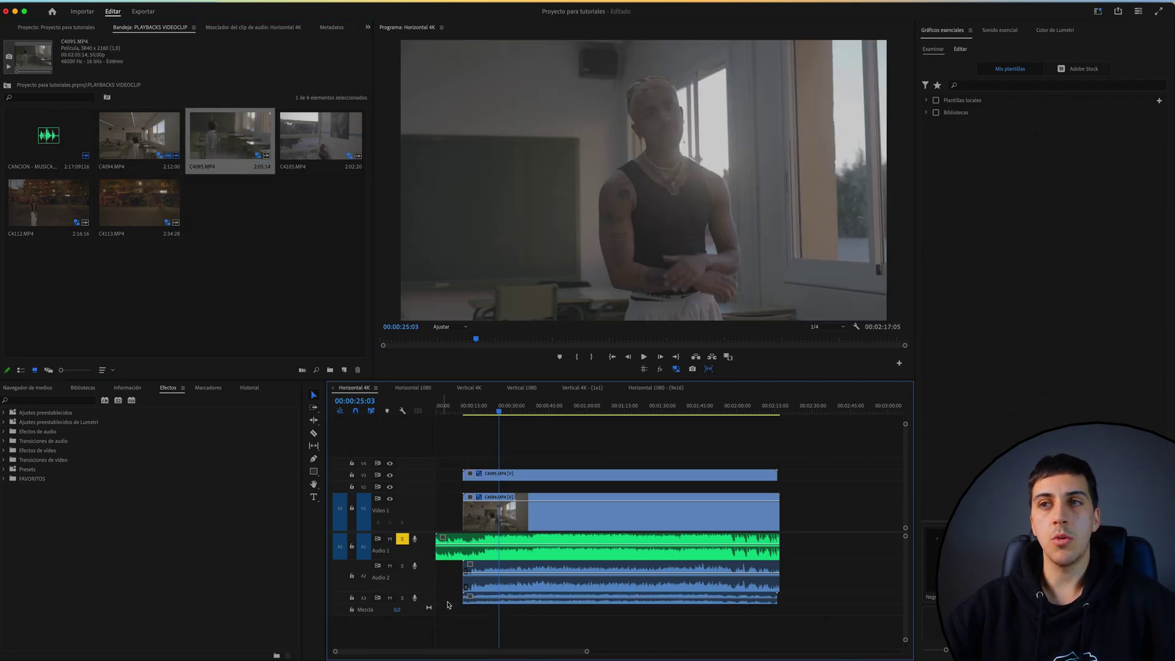
pyautogui.moveTo(314, 148); pyautogui.dragTo(464, 469)
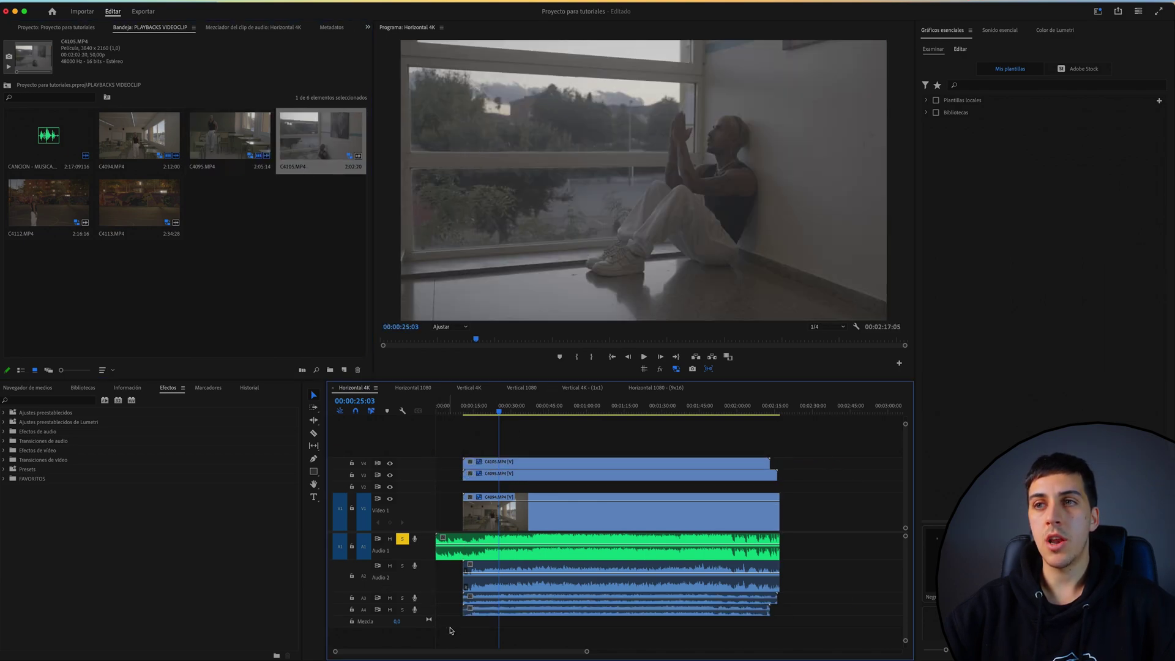
pyautogui.moveTo(73, 215); pyautogui.dragTo(472, 450)
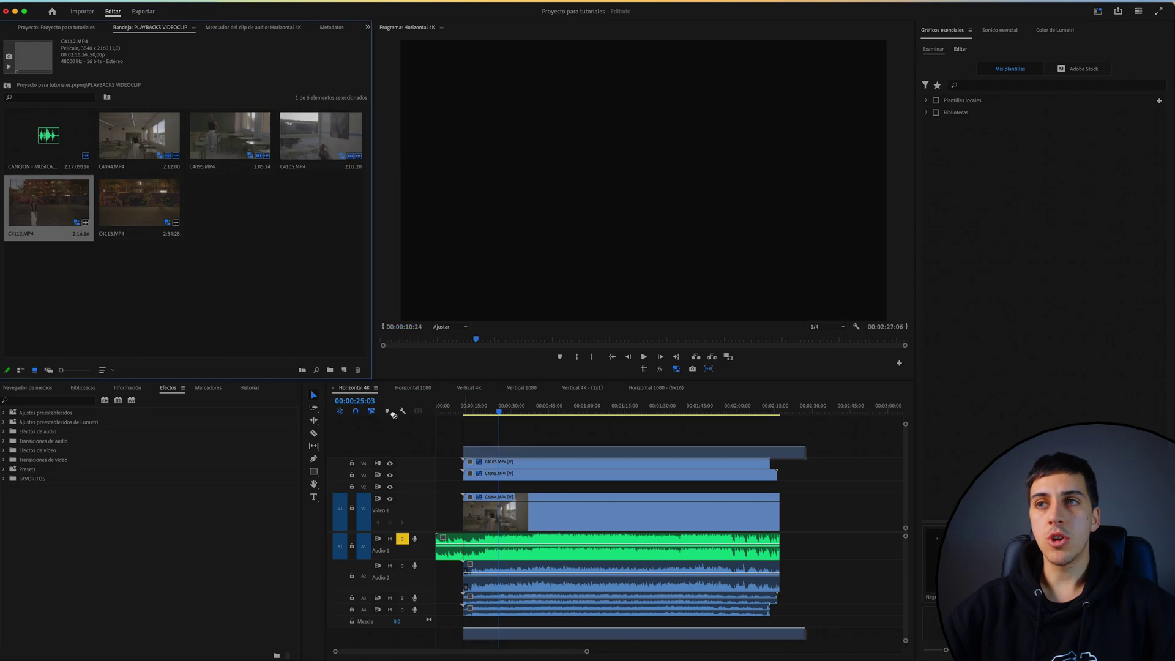
pyautogui.moveTo(140, 202); pyautogui.dragTo(477, 438)
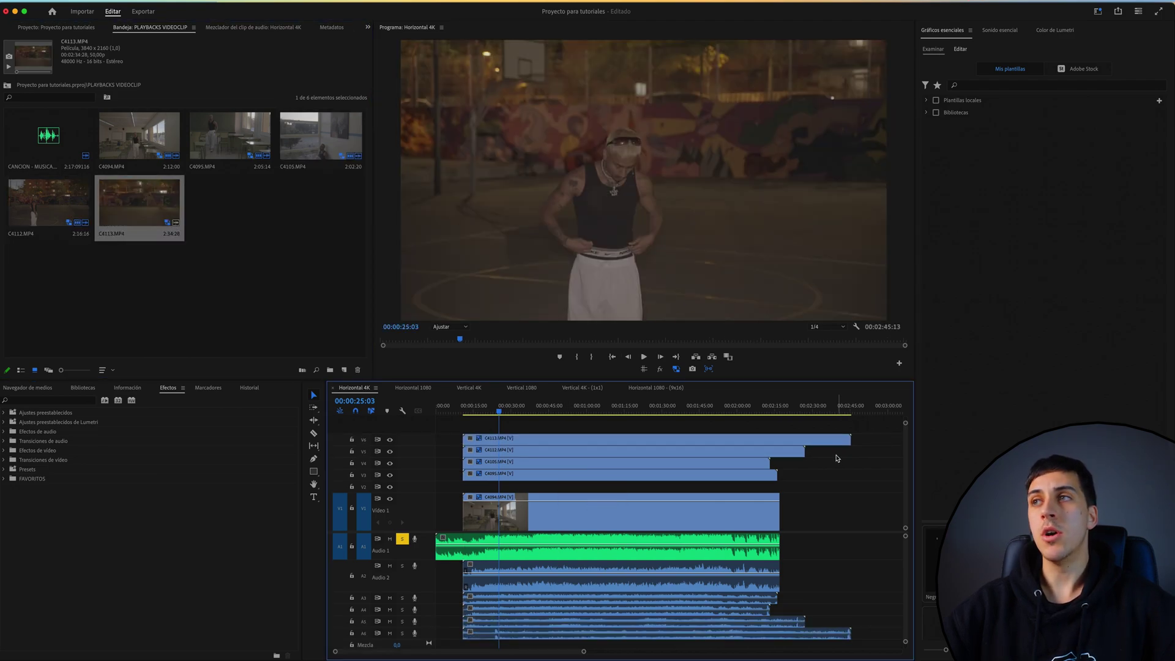
pyautogui.moveTo(605, 429); pyautogui.dragTo(620, 480)
pyautogui.click(531, 520)
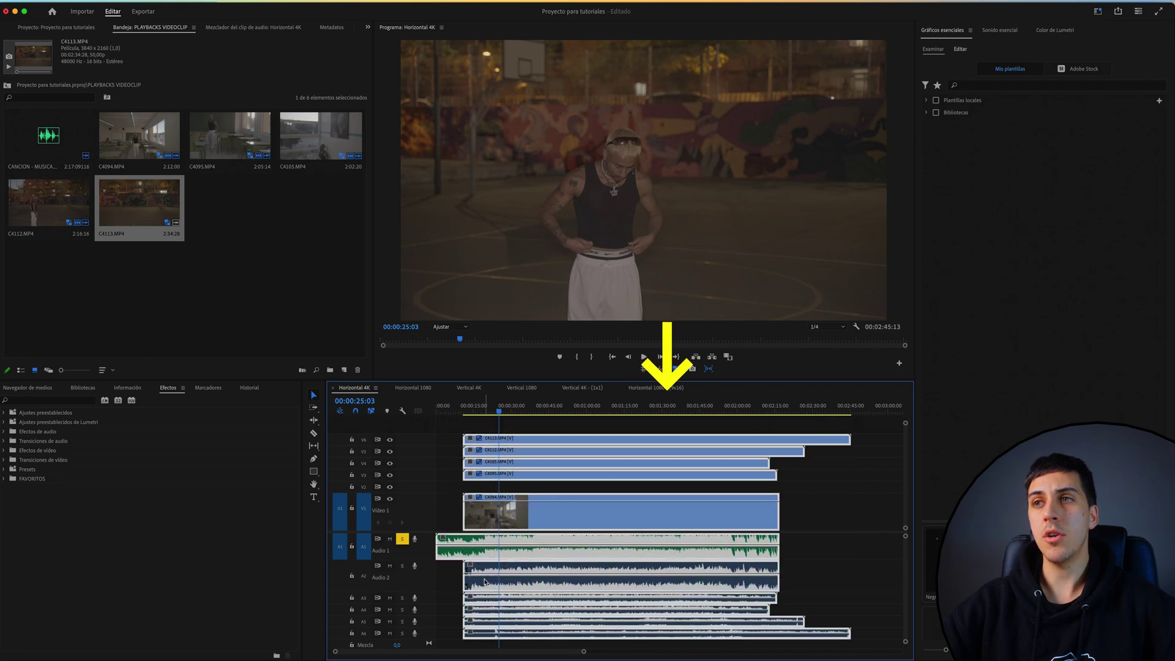
# Synchronize the selected stacked clips by their audio with Sincronizar.
pyautogui.rightClick(532, 520)
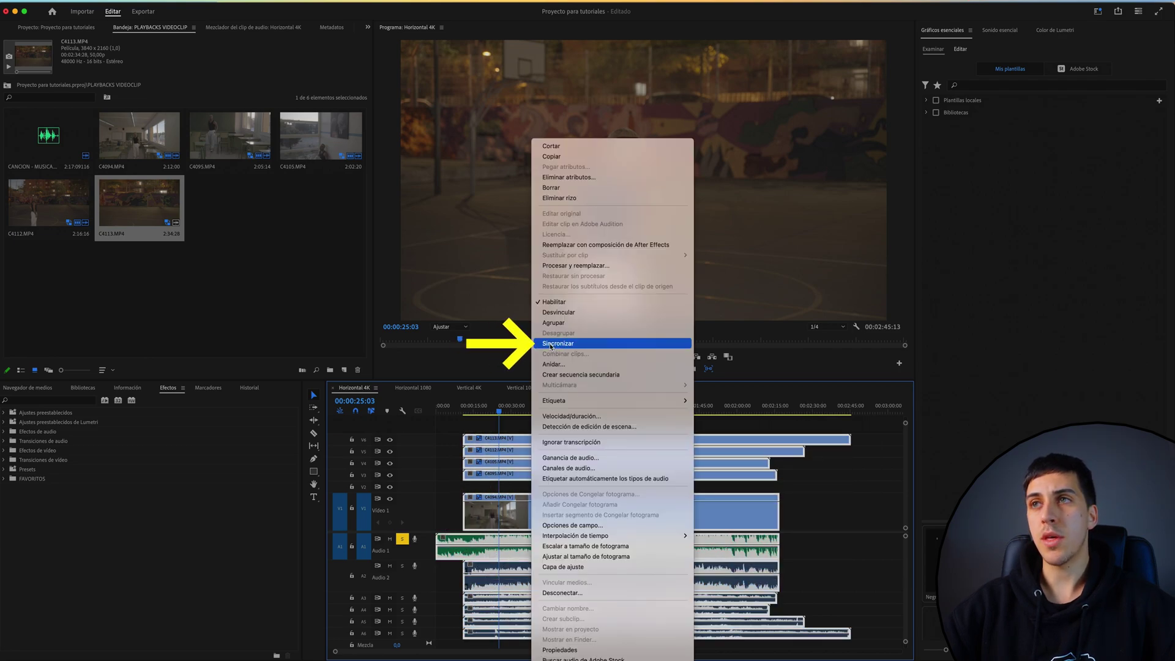
pyautogui.click(527, 341)
pyautogui.click(645, 387)
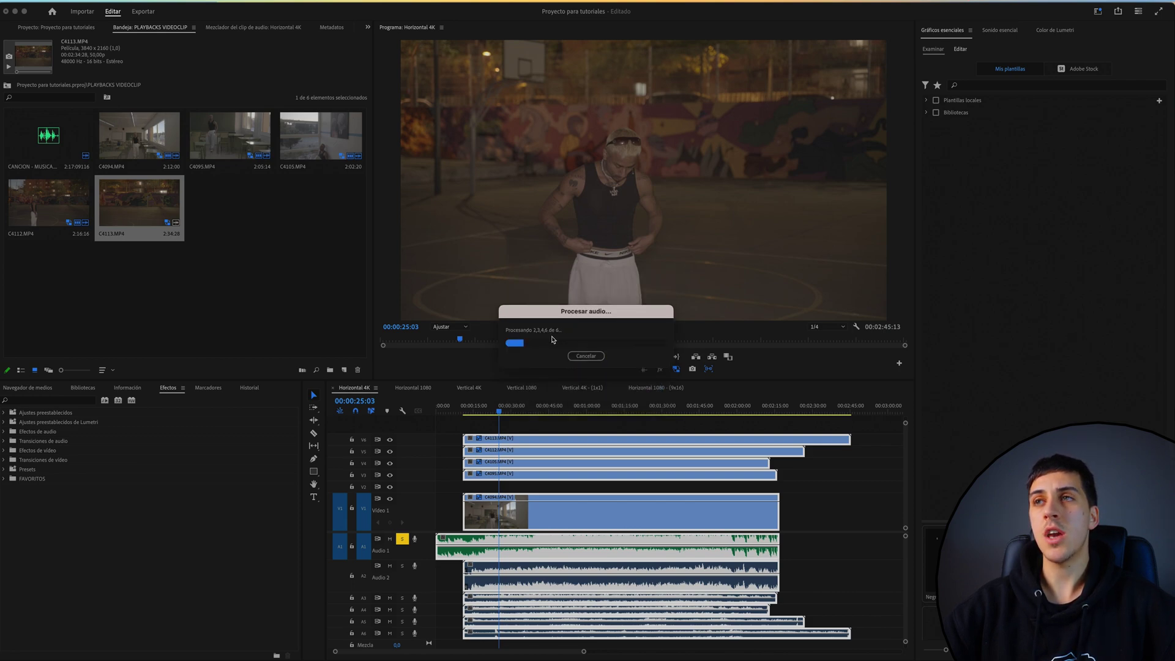
# Check the sync at 00:00:34:07, 00:00:50:01 and 00:01:08:00, then select all synced clips.
pyautogui.click(523, 414)
pyautogui.click(563, 413)
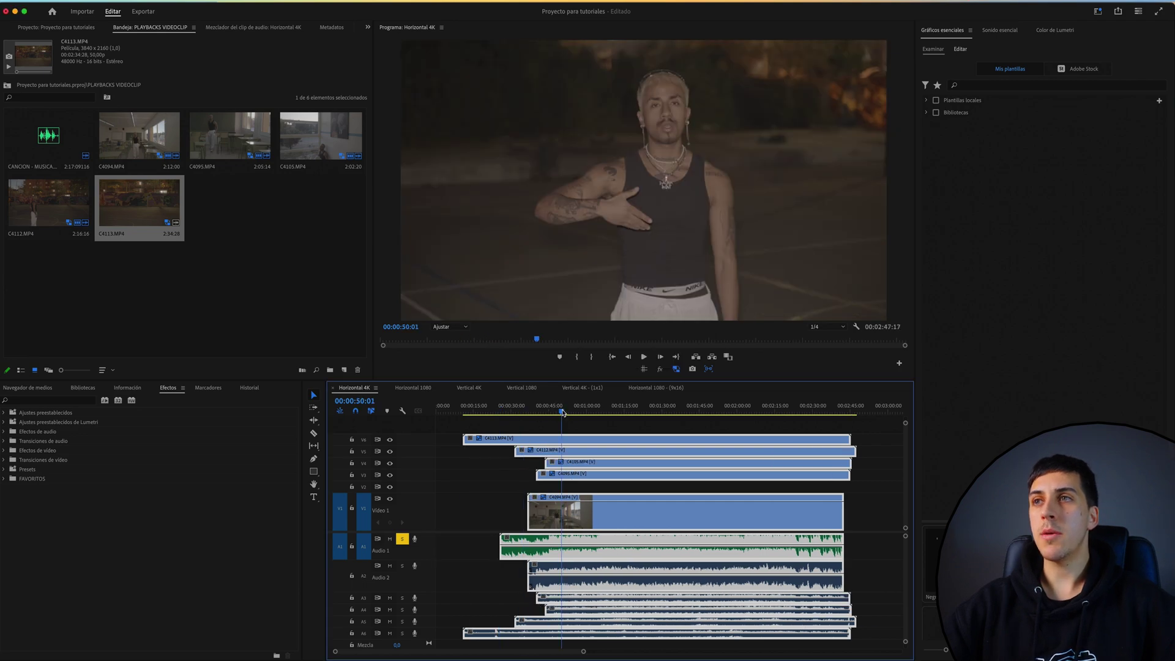
pyautogui.click(608, 413)
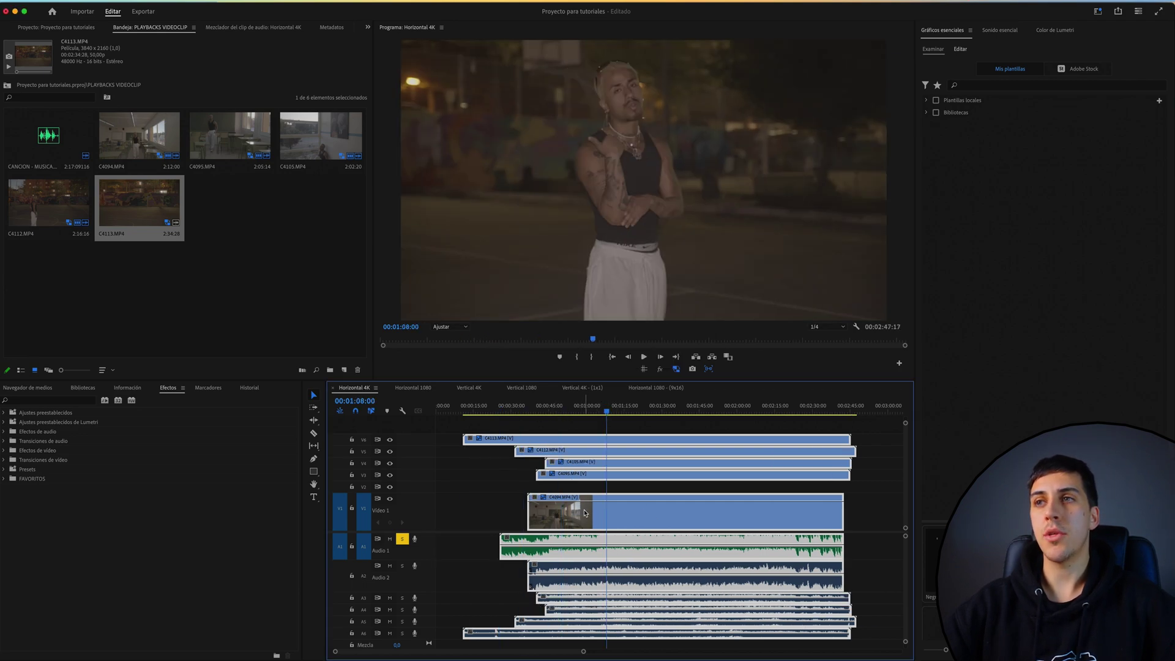
pyautogui.moveTo(464, 438); pyautogui.dragTo(505, 438)
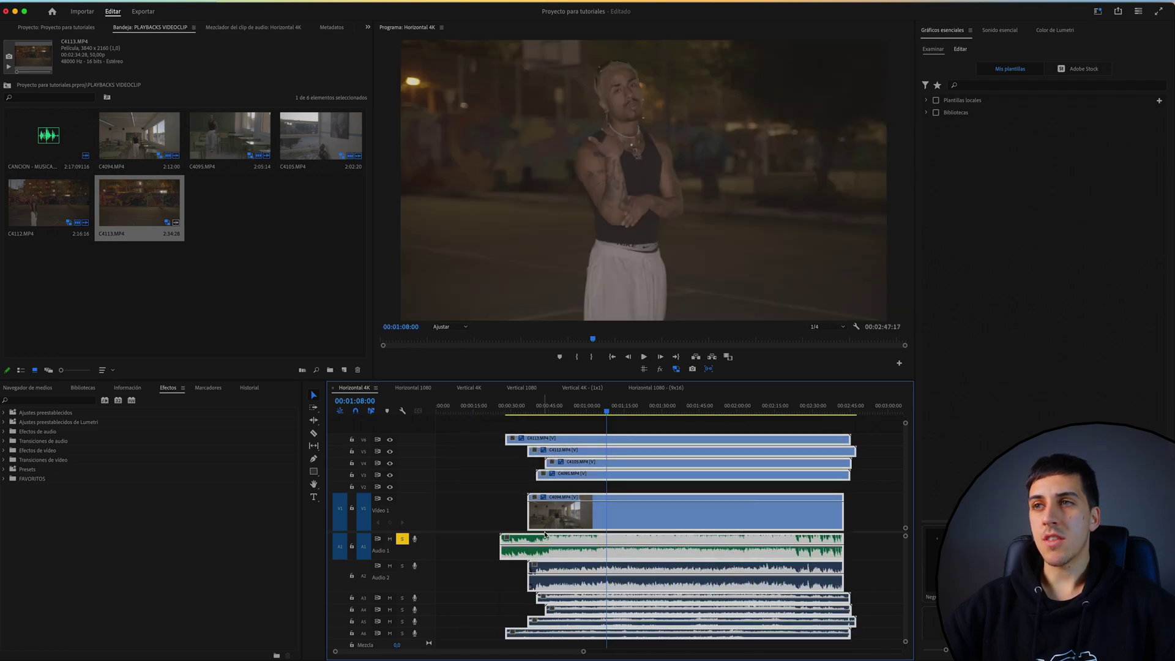
# Shift the synced stack so the song starts near zero, and hide tracks V6 and V5.
pyautogui.moveTo(562, 539); pyautogui.dragTo(497, 539)
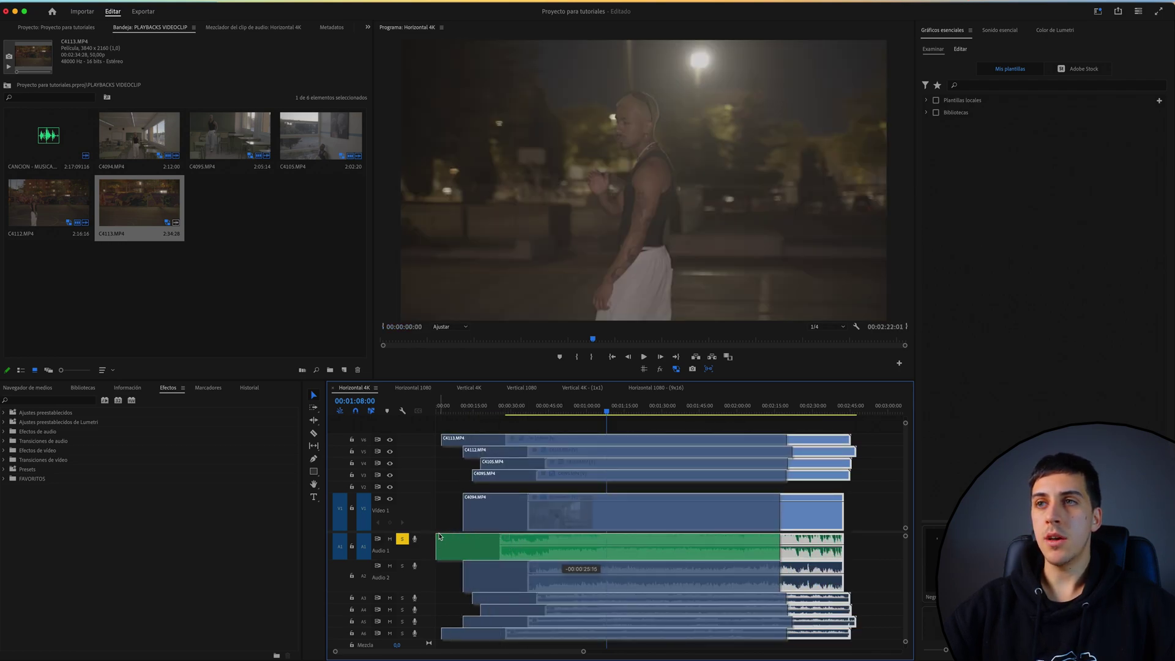
pyautogui.click(389, 440)
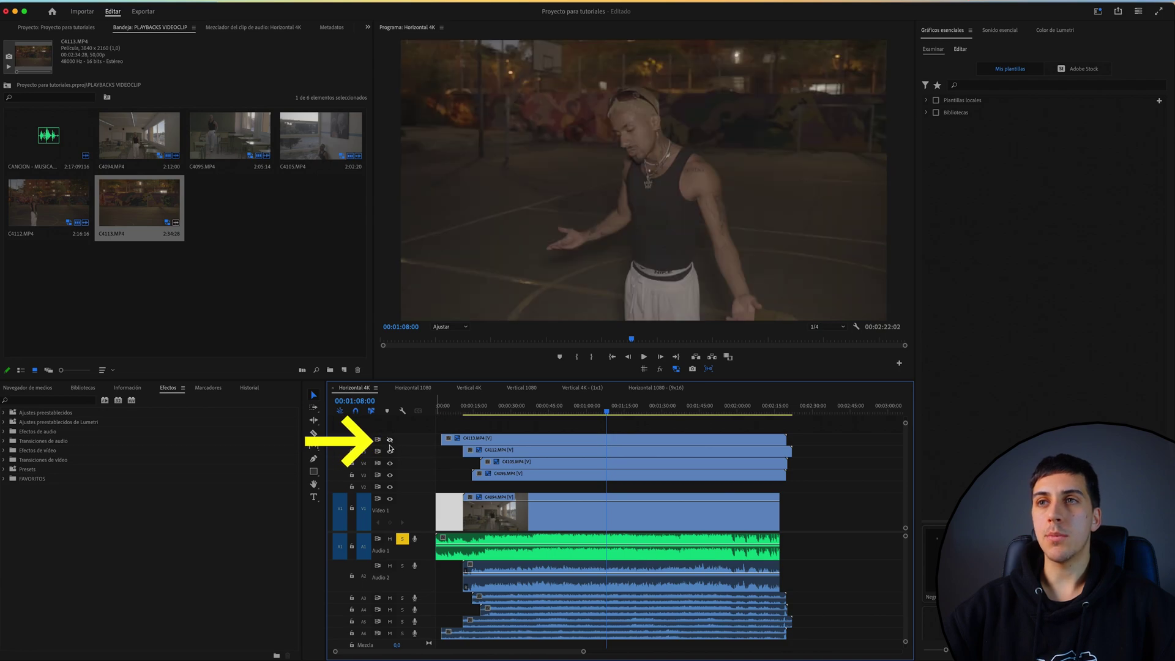
pyautogui.click(390, 451)
pyautogui.click(390, 451)
pyautogui.click(390, 451)
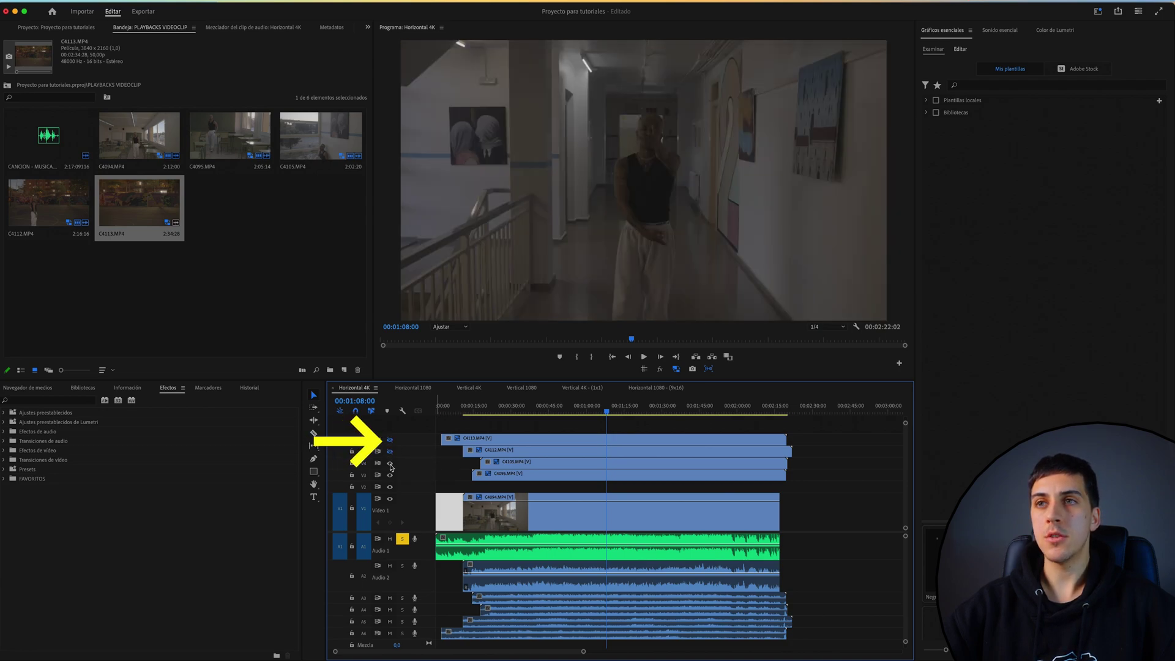
pyautogui.click(464, 548)
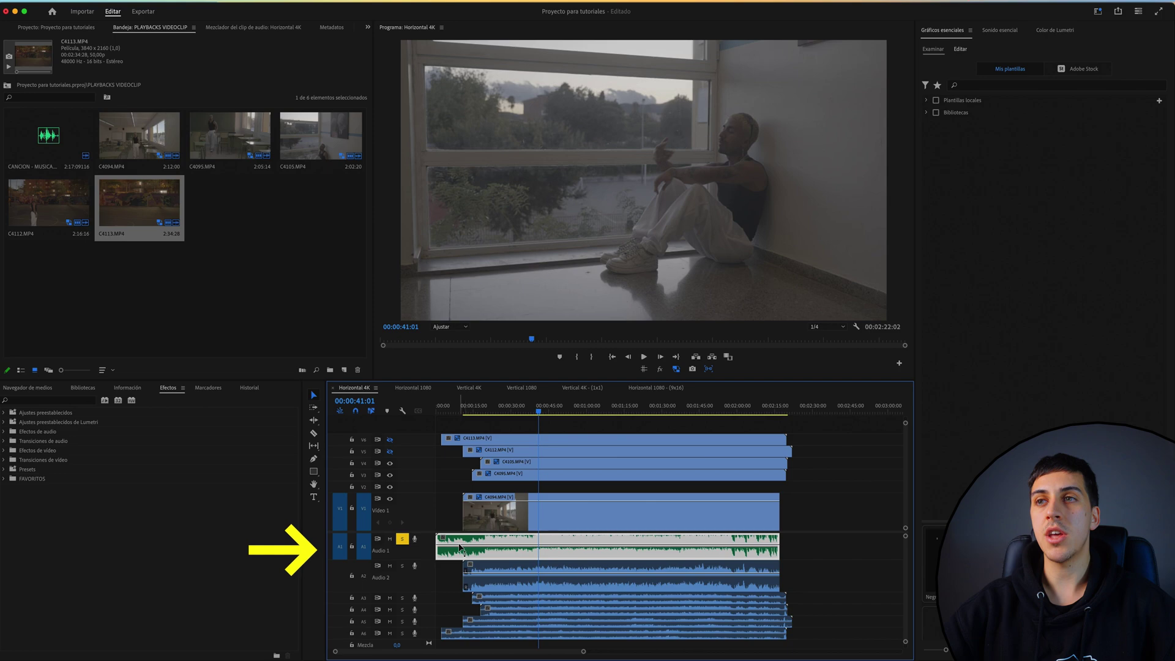